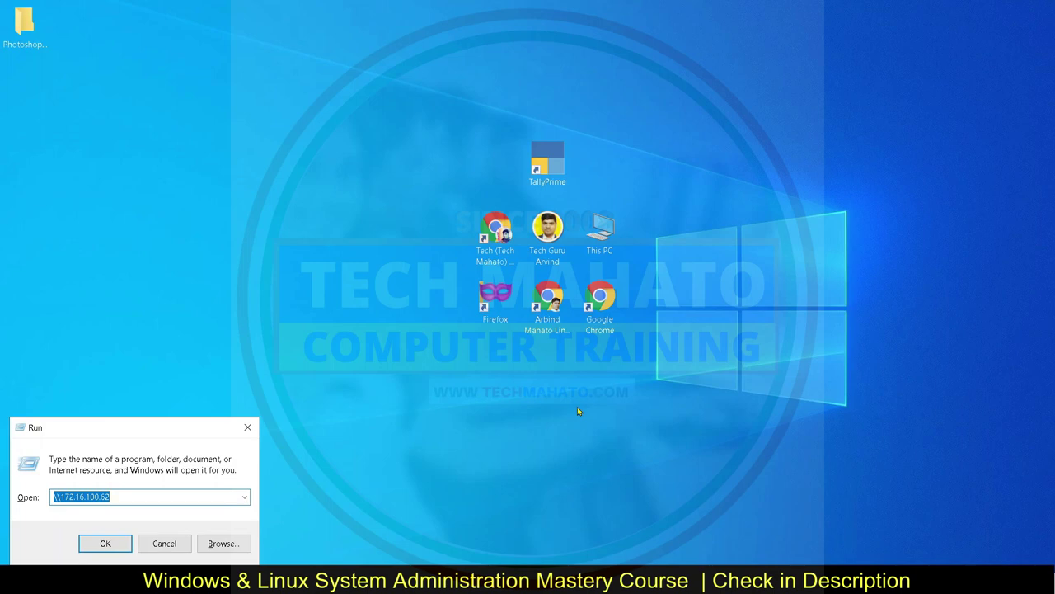
- Run appwiz.cpl to open the installed programs list, then close that window
type("appwiz")
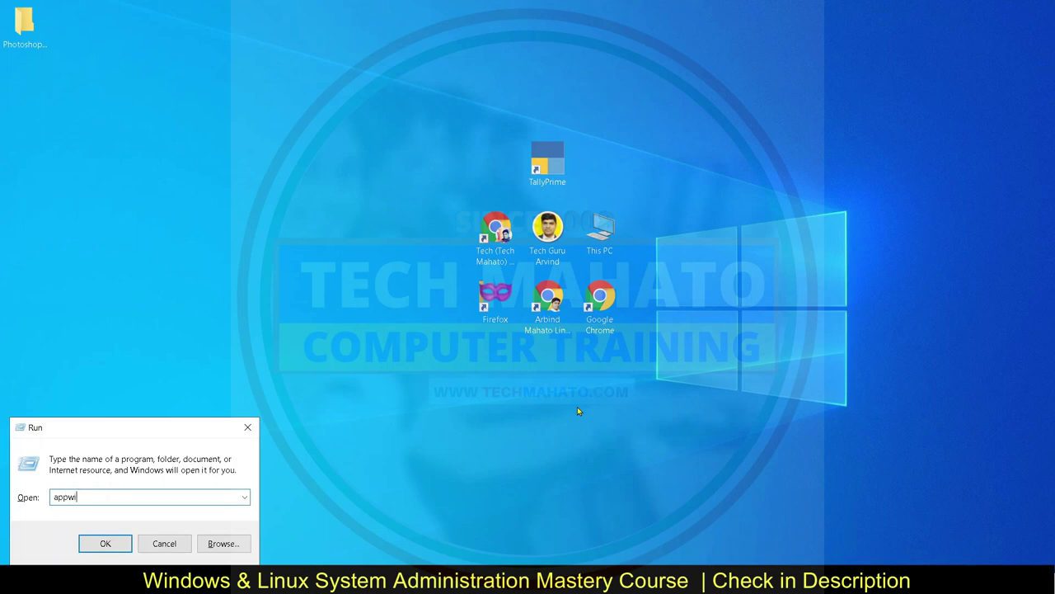
type(".cpl")
key("Return")
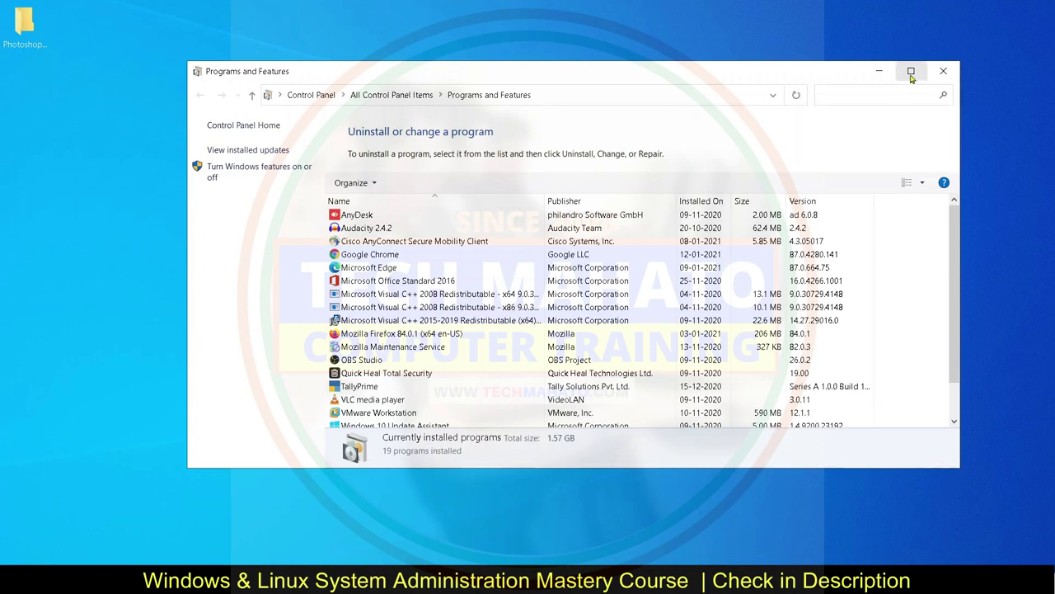
left_click(944, 75)
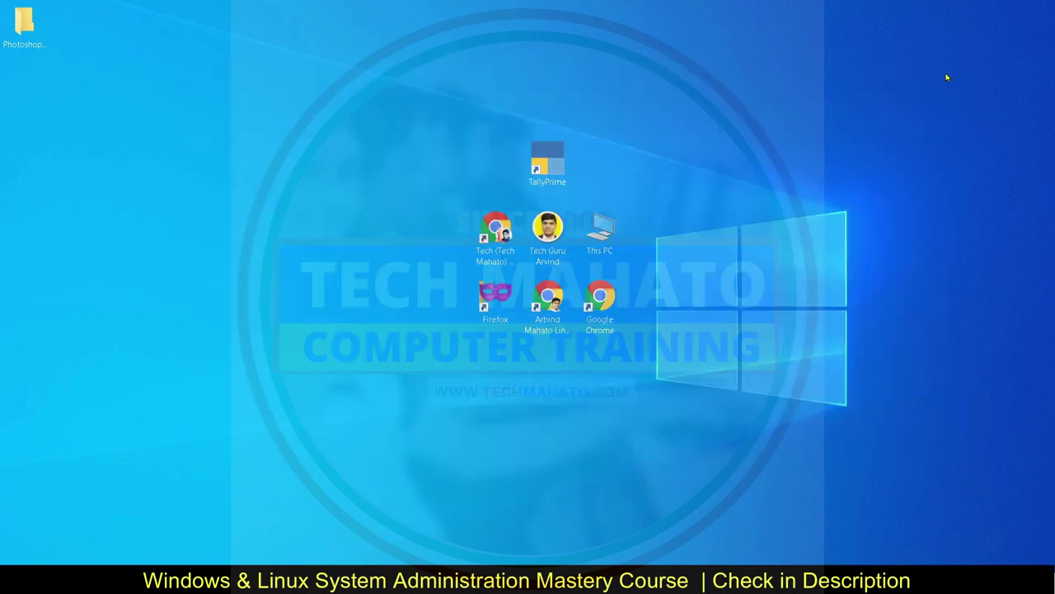
- Open Programs and Features from Control Panel via Start search and maximize it
key("super")
type("con")
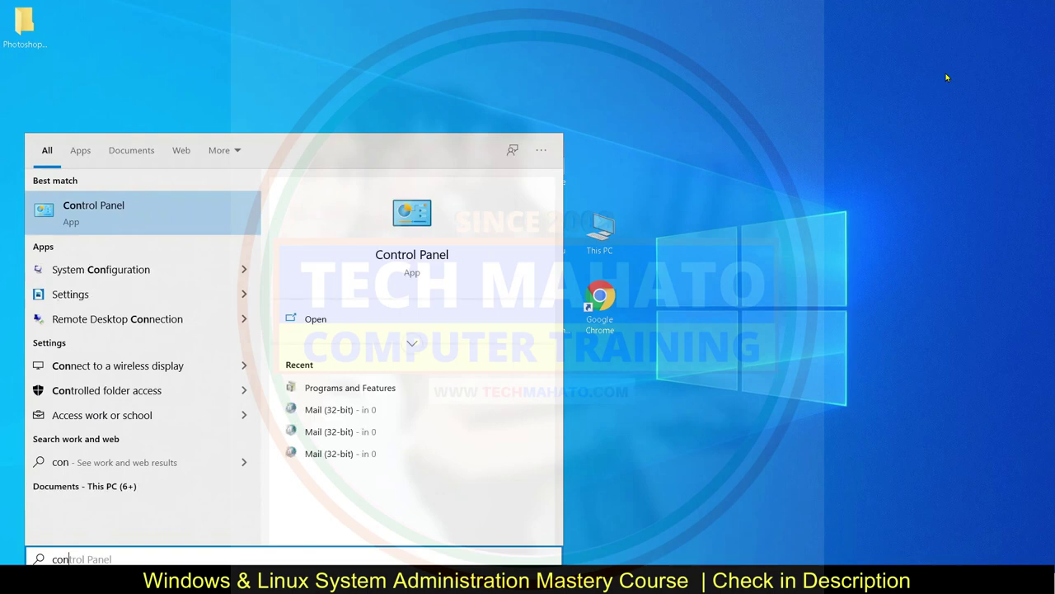
left_click(147, 214)
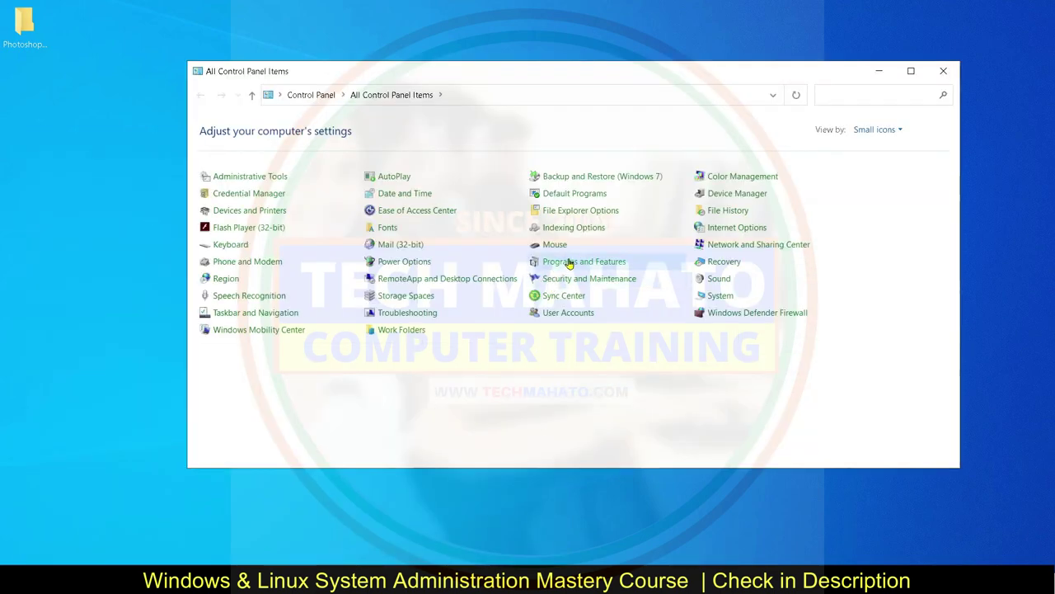
left_click(568, 263)
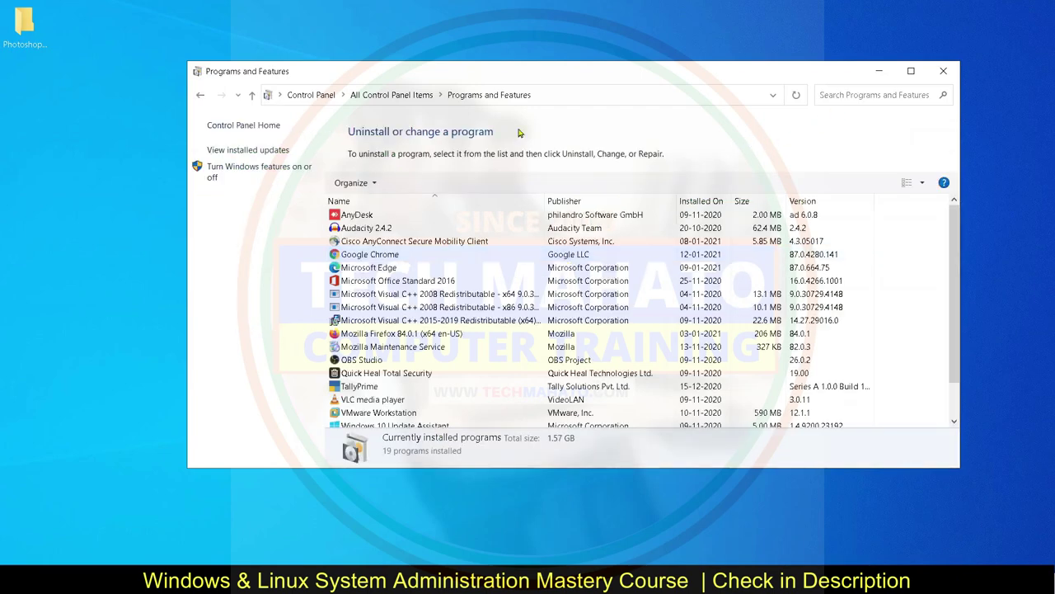
left_click(911, 71)
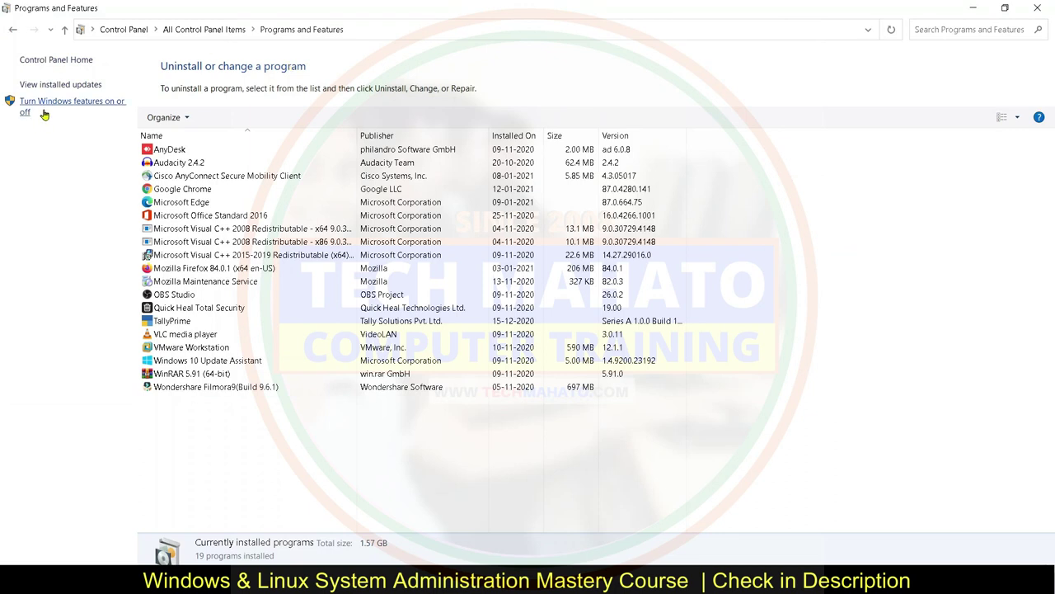
- Tick Windows Subsystem for Linux in Windows Features and confirm with OK
left_click(58, 111)
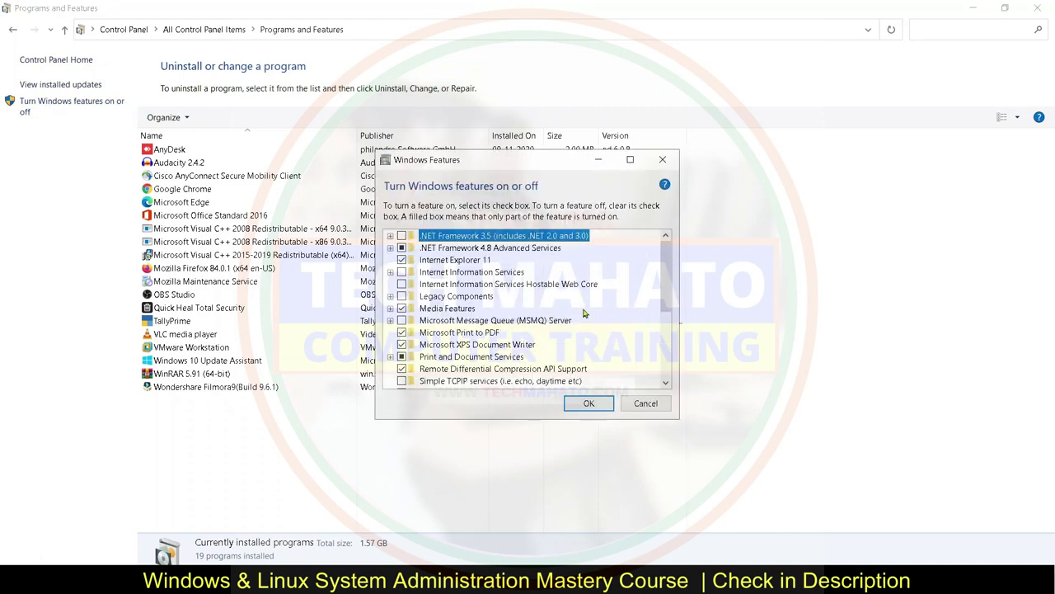
scroll(581, 330, "down", 4)
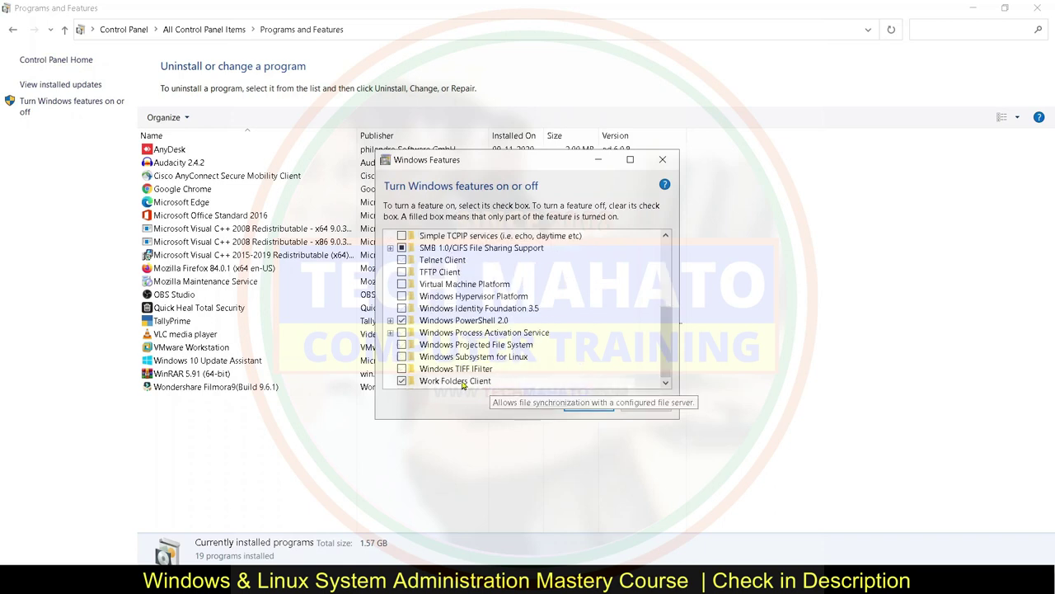
left_click(402, 357)
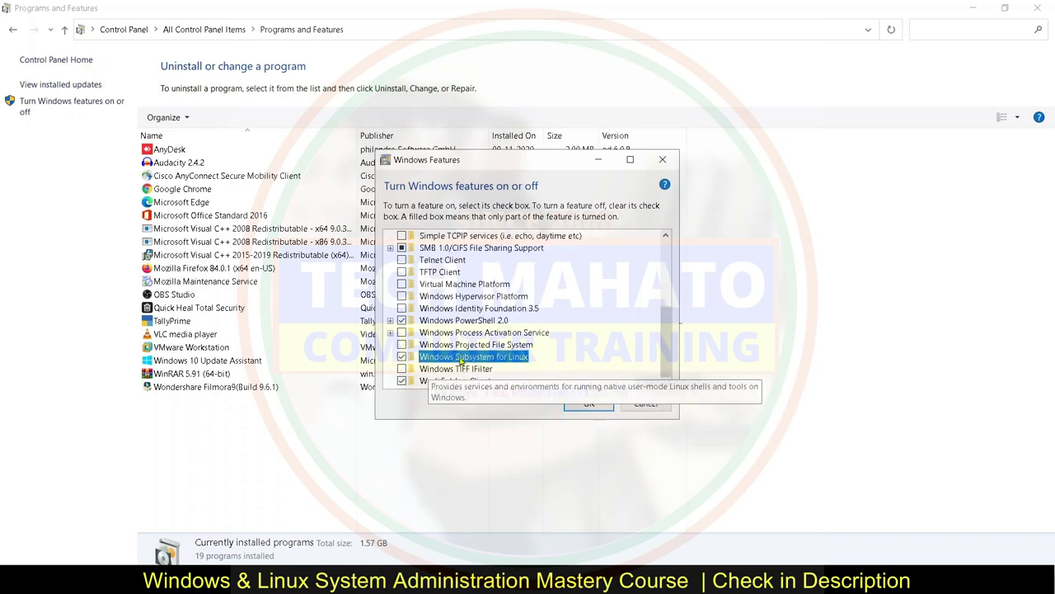
left_click(589, 403)
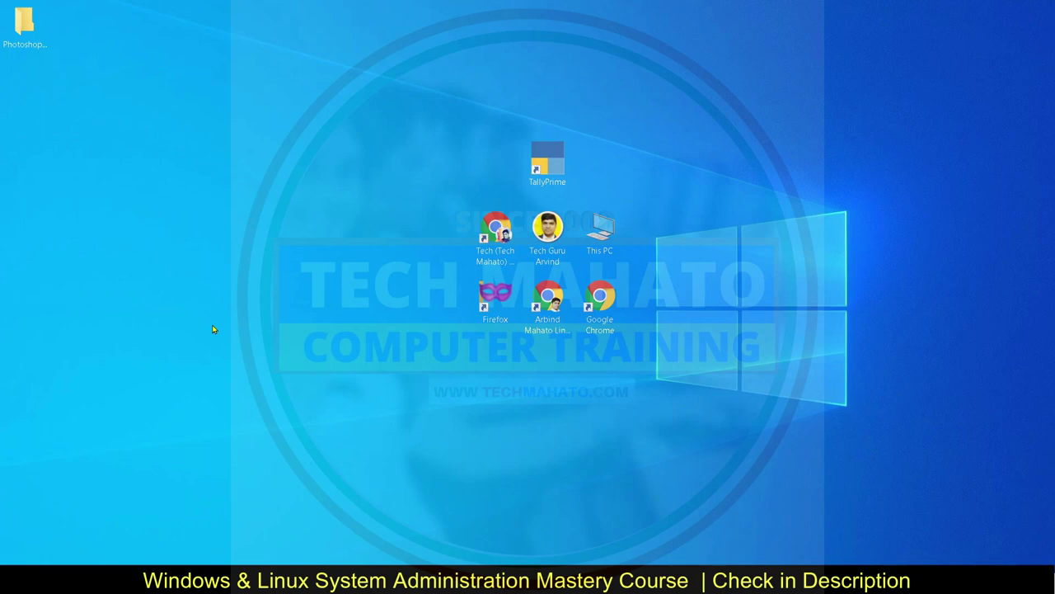
- Open Microsoft Store from Start search and maximize its window
key("super")
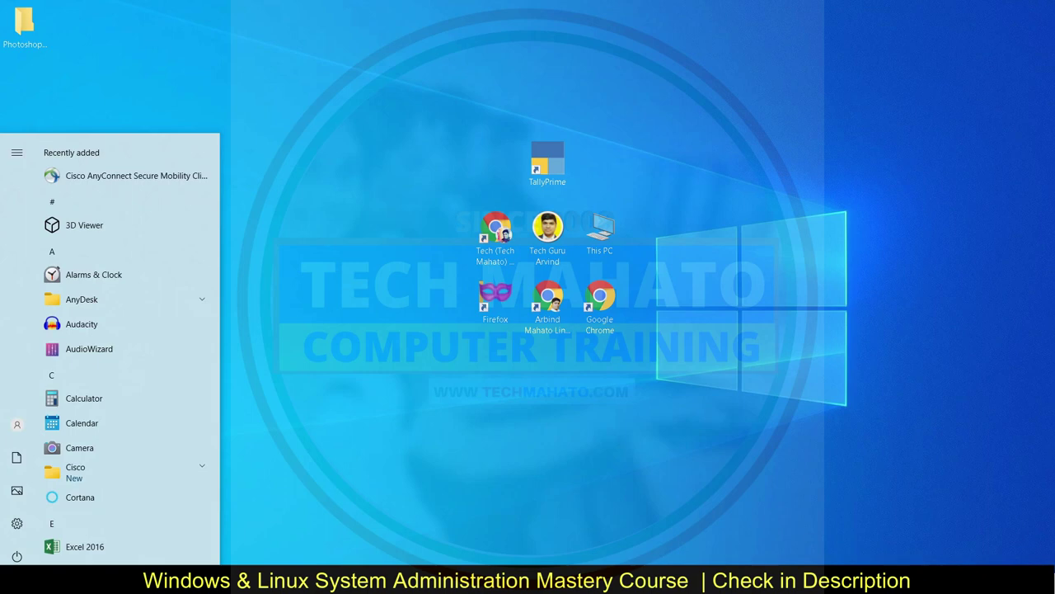
type("store")
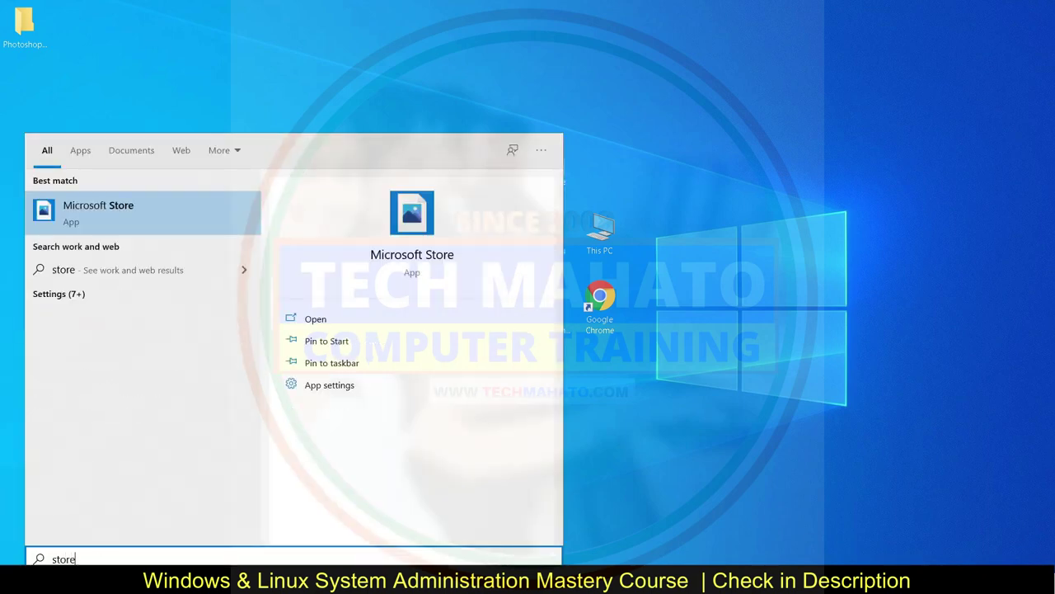
left_click(129, 212)
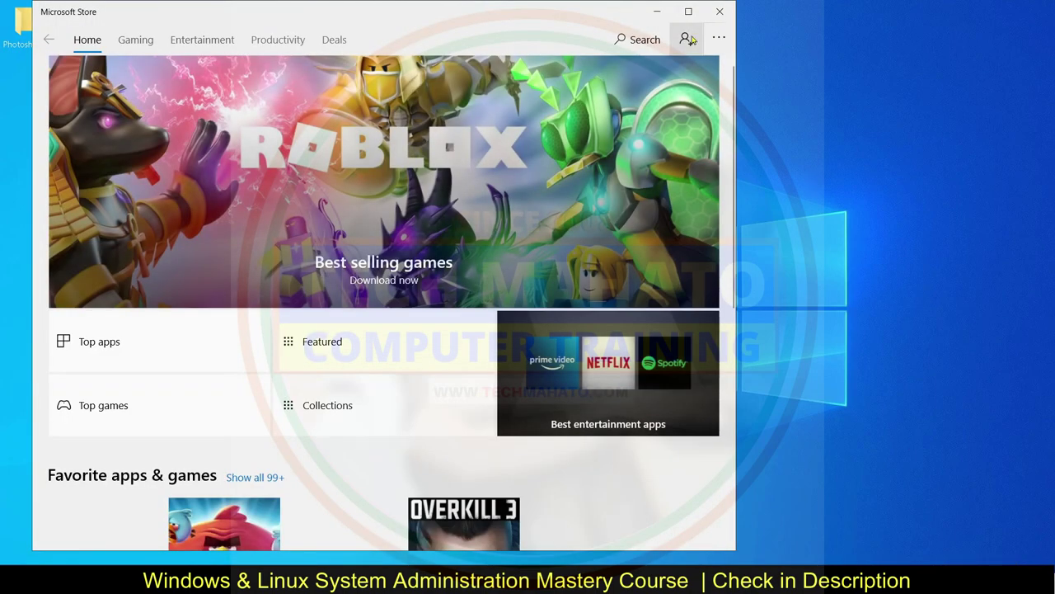
left_click(689, 11)
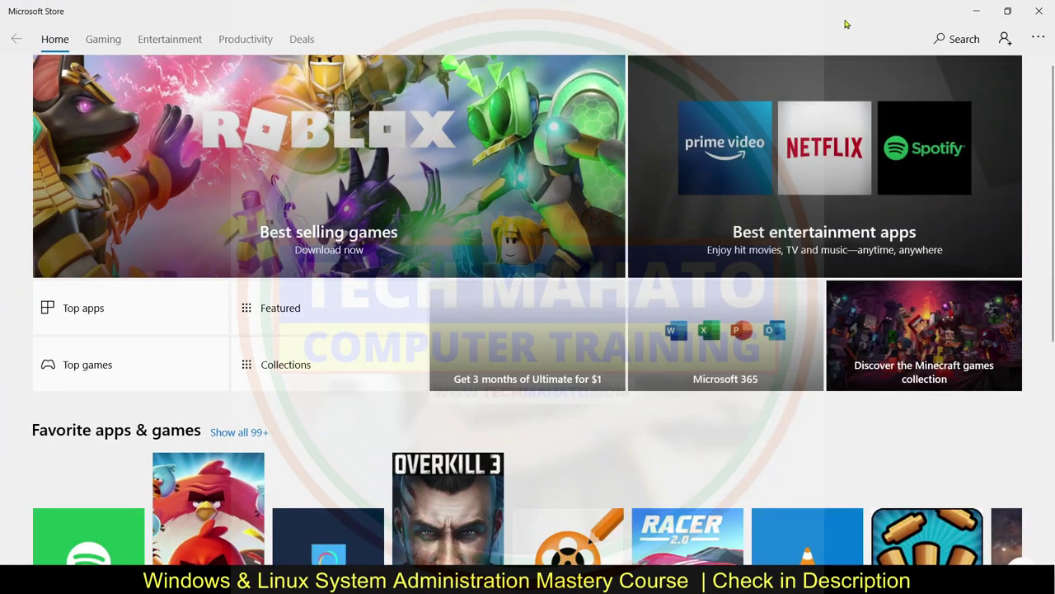
- Search the Store for 'linux', open Ubuntu 18.04 LTS, and decline Microsoft account sign-in
left_click(964, 39)
type("li")
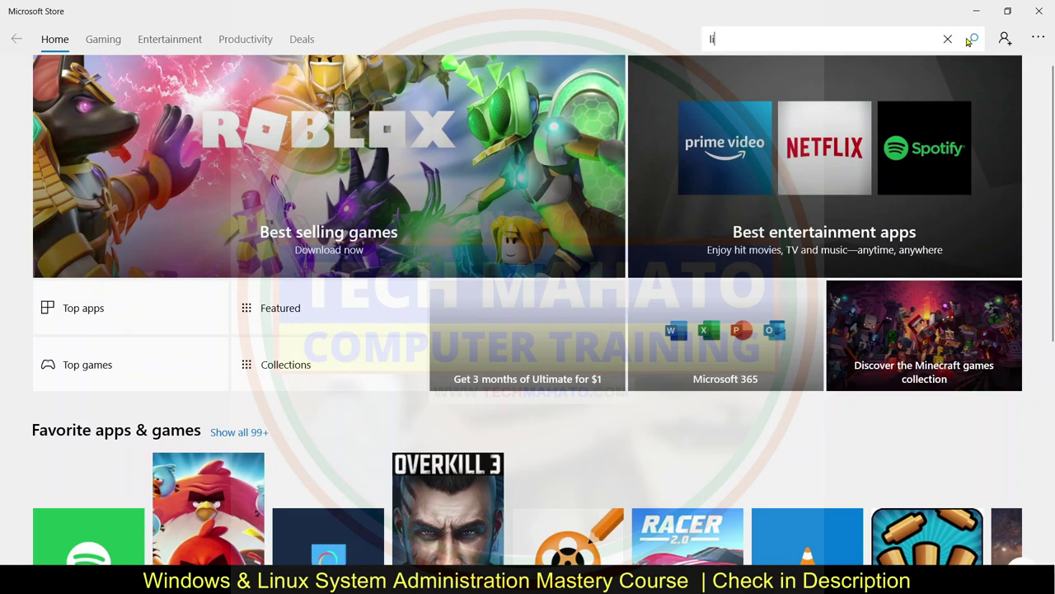
type("nux")
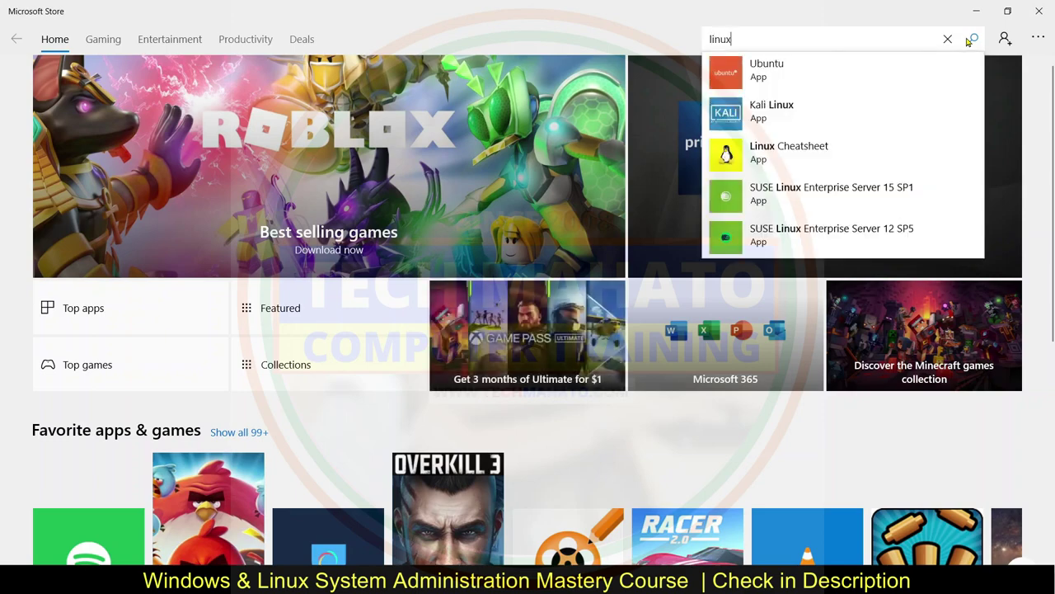
key("Return")
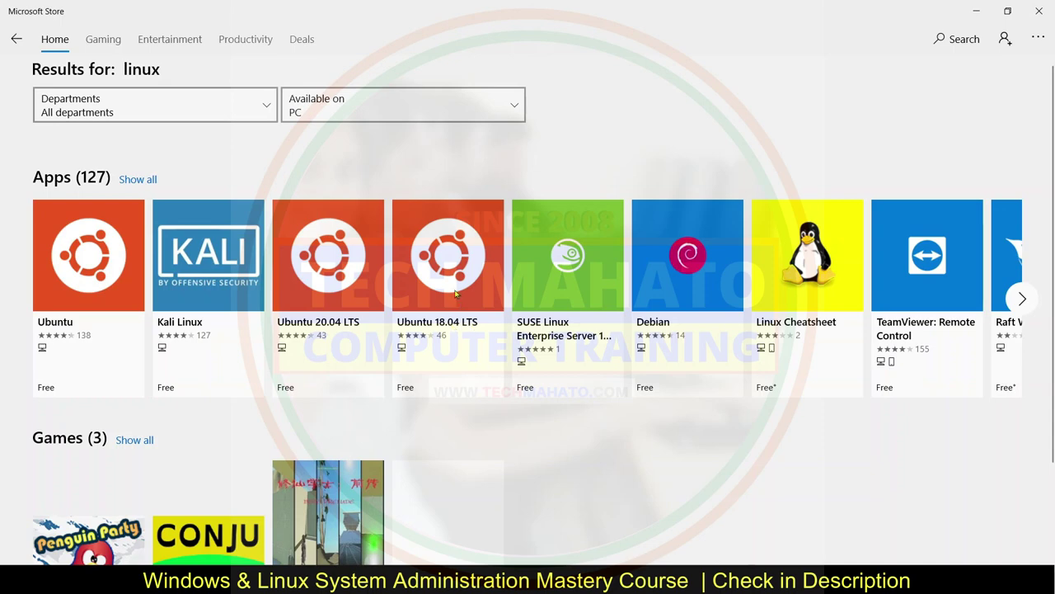
left_click(454, 286)
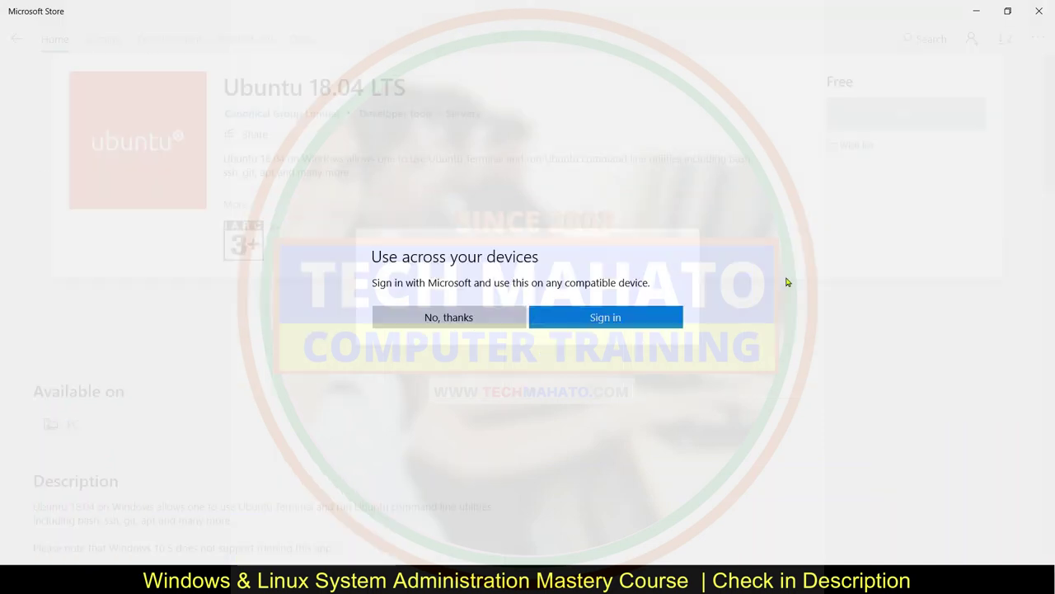
left_click(476, 318)
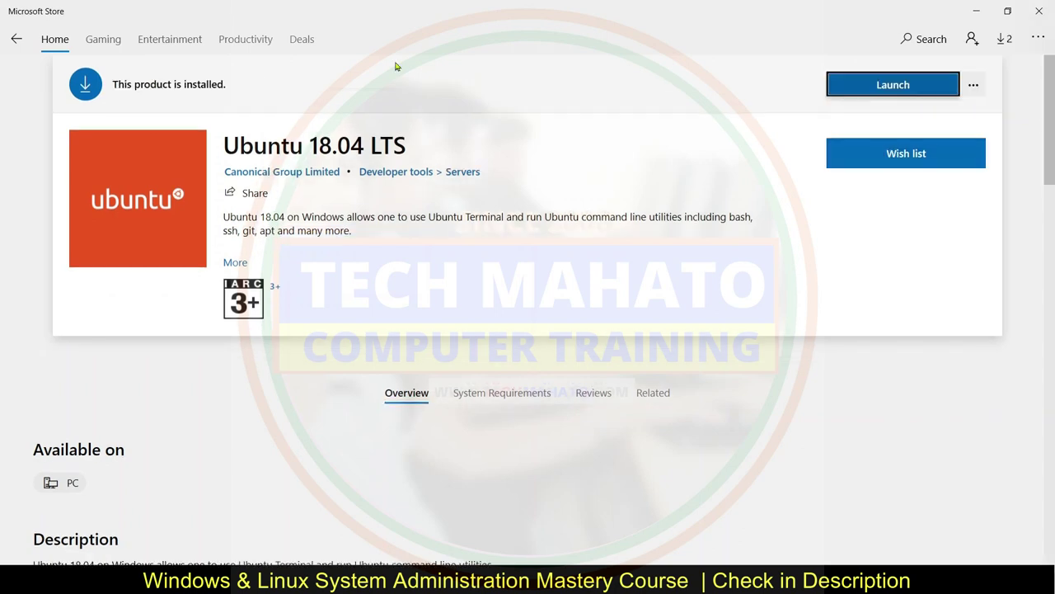
- Launch Ubuntu 18.04 LTS and create the new UNIX username and password
left_click(878, 93)
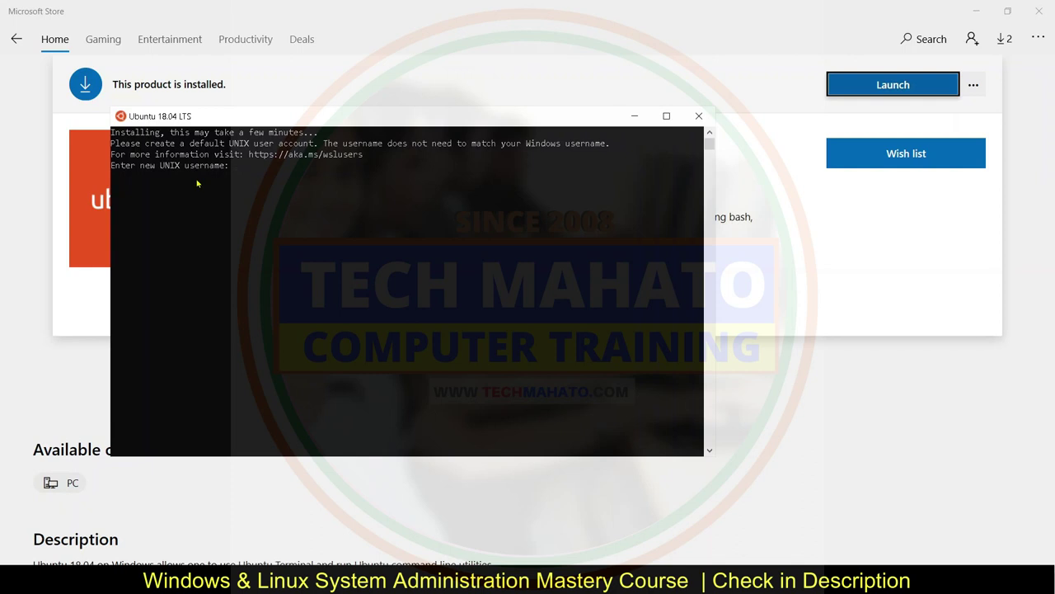
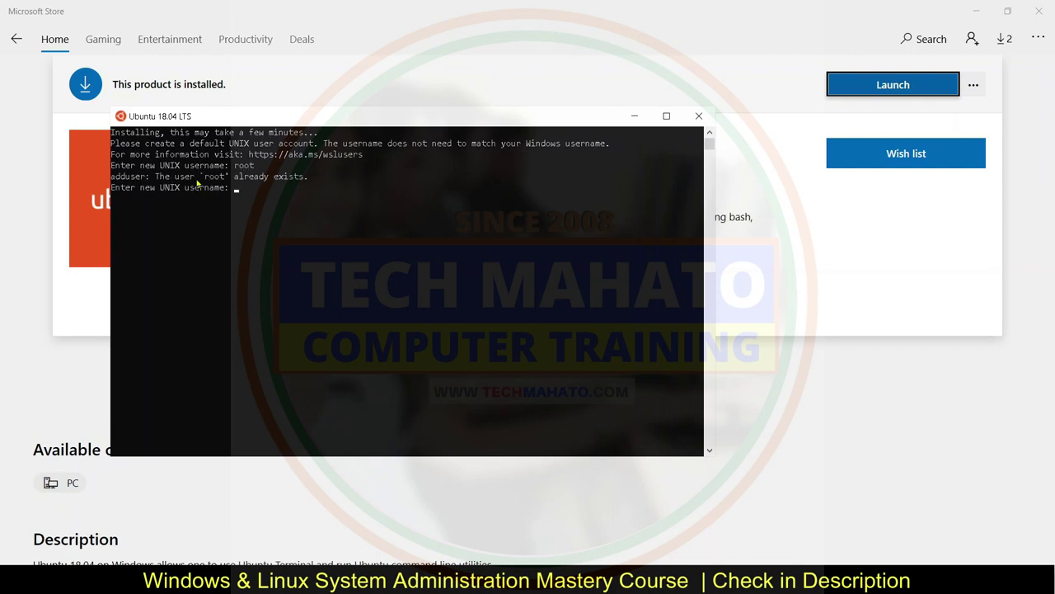
key("Return")
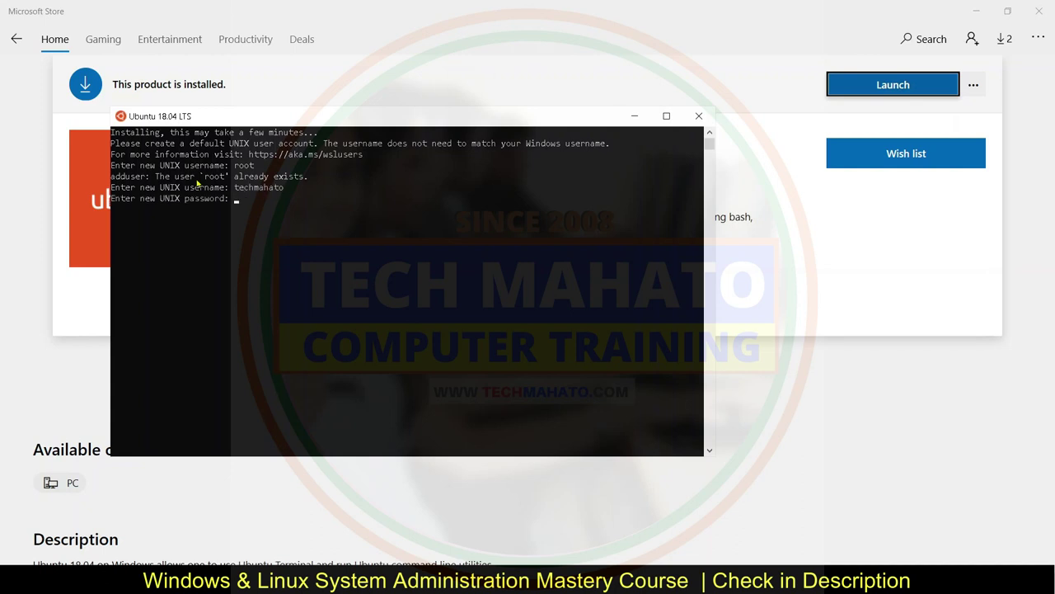
key("Return")
key("Return")
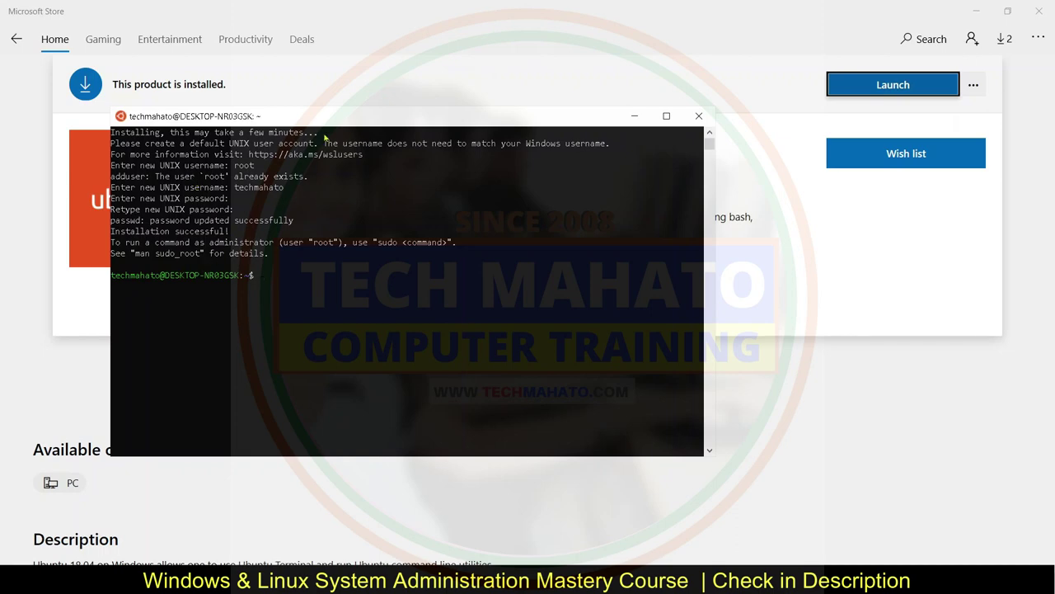
- Close the Ubuntu terminal and Microsoft Store, then bring up the Start menu
left_click(698, 117)
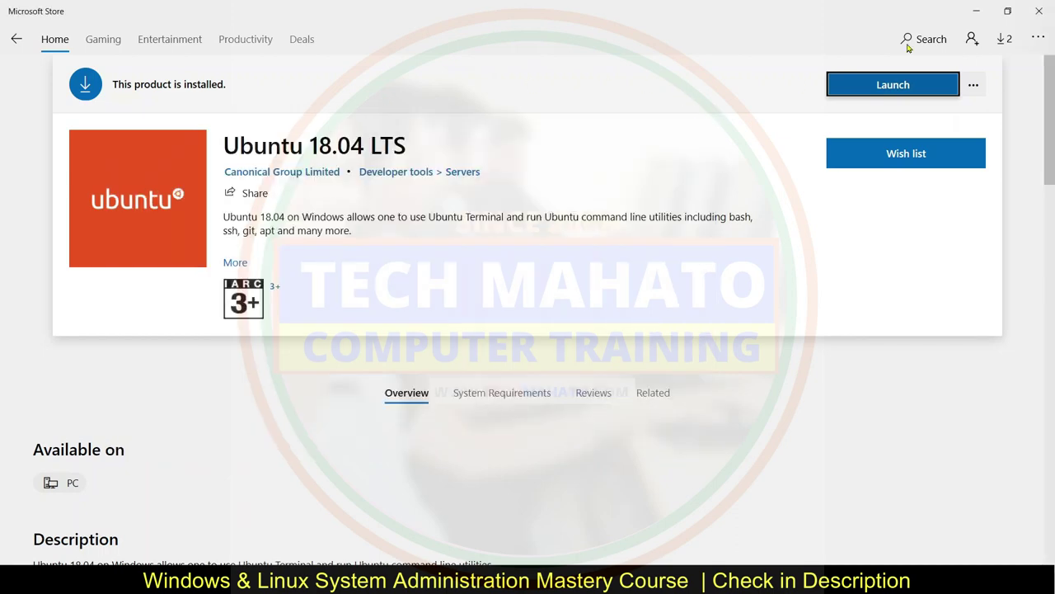
left_click(1039, 9)
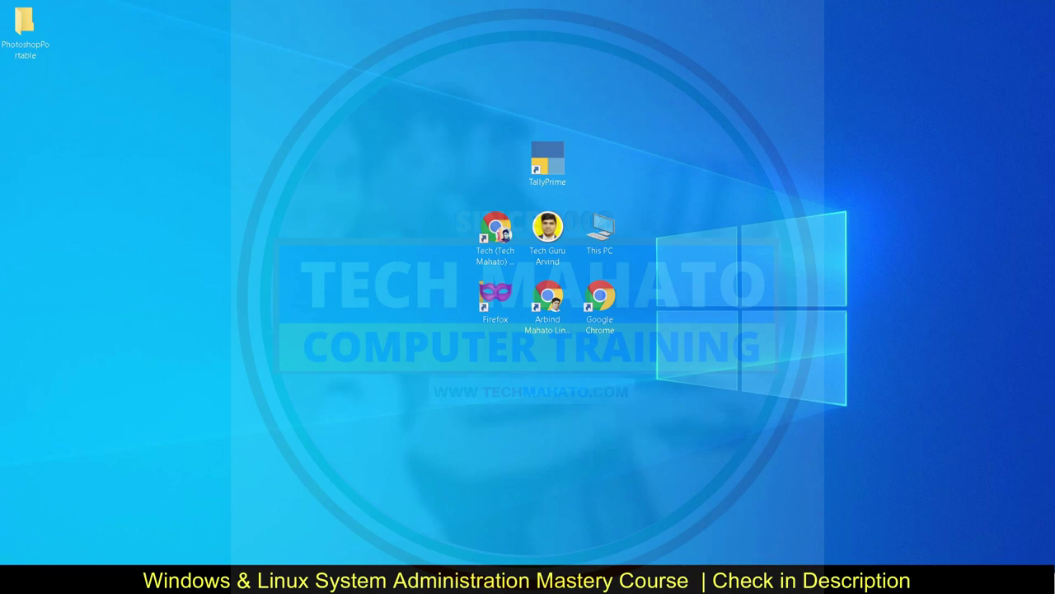
key("super")
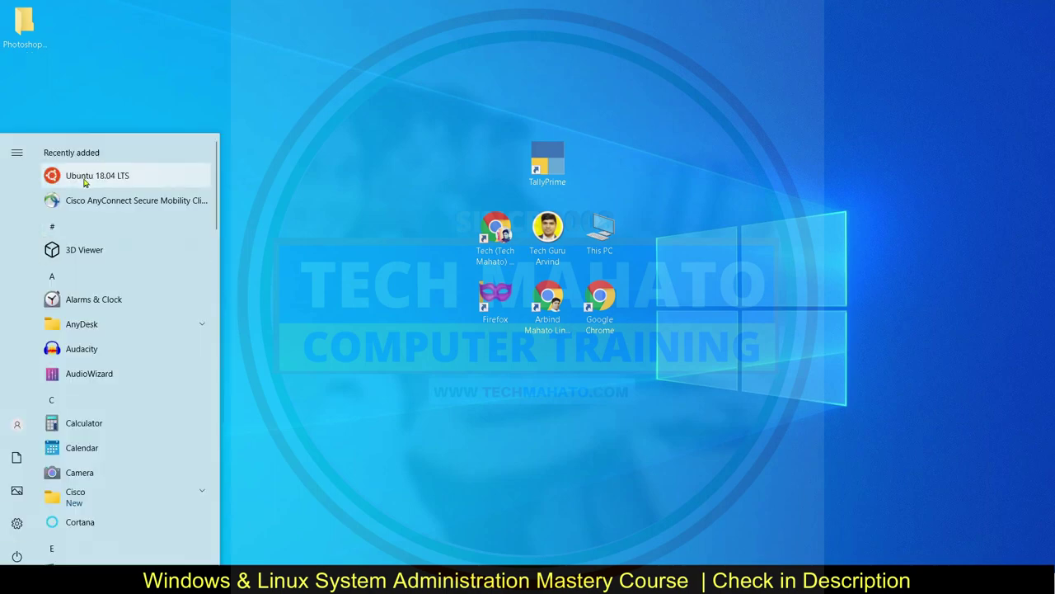
- Pin Ubuntu 18.04 LTS to the taskbar from its Start menu entry, then launch it
right_click(95, 181)
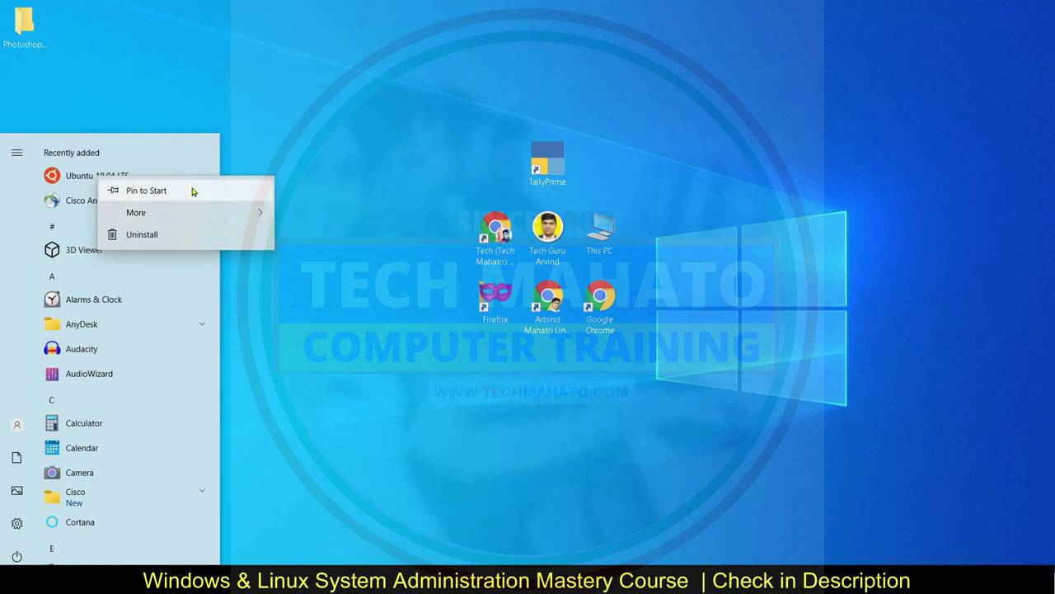
mouse_move(221, 212)
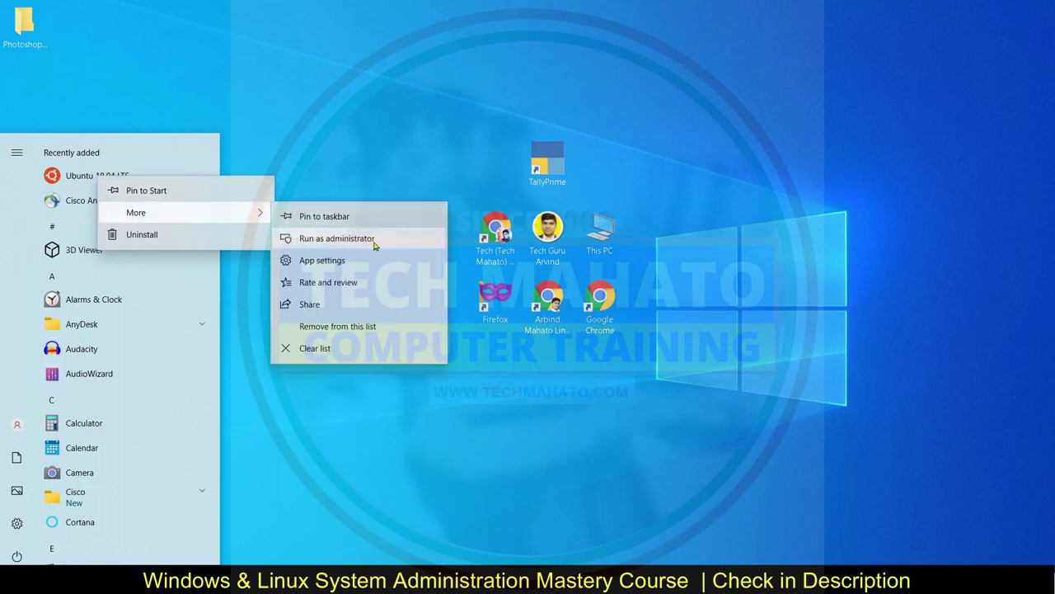
left_click(321, 217)
left_click(305, 163)
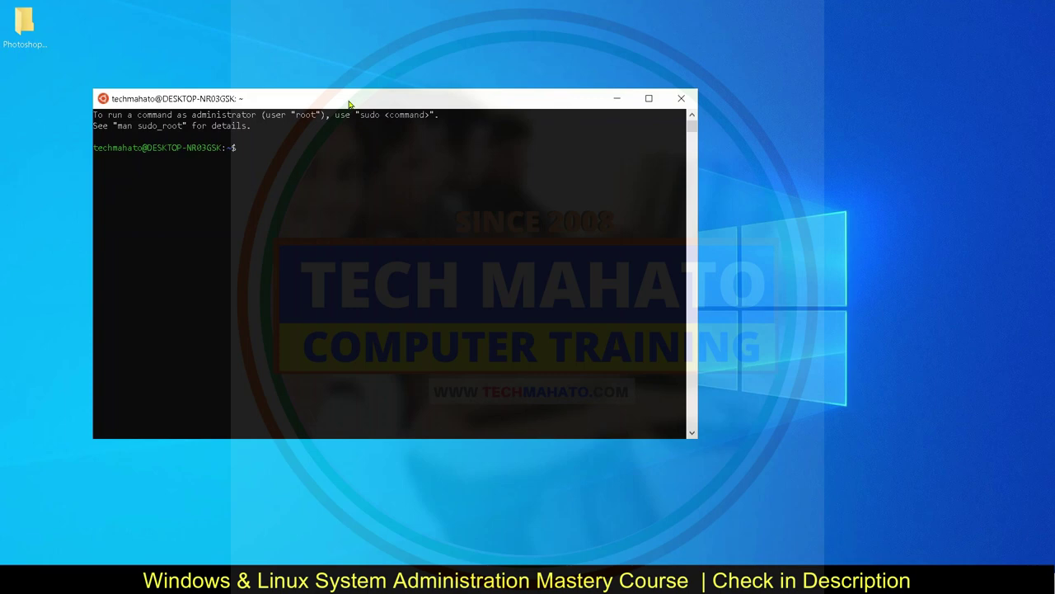
- List the home folder with ls and move the terminal window down and right
type("ls")
key("Return")
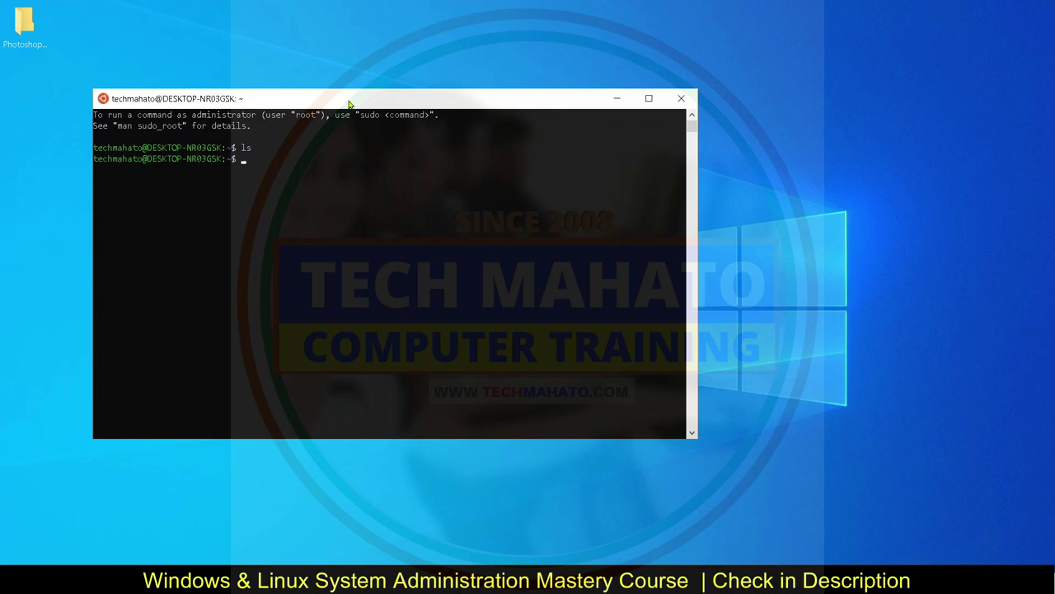
left_click_drag(350, 105, 440, 129)
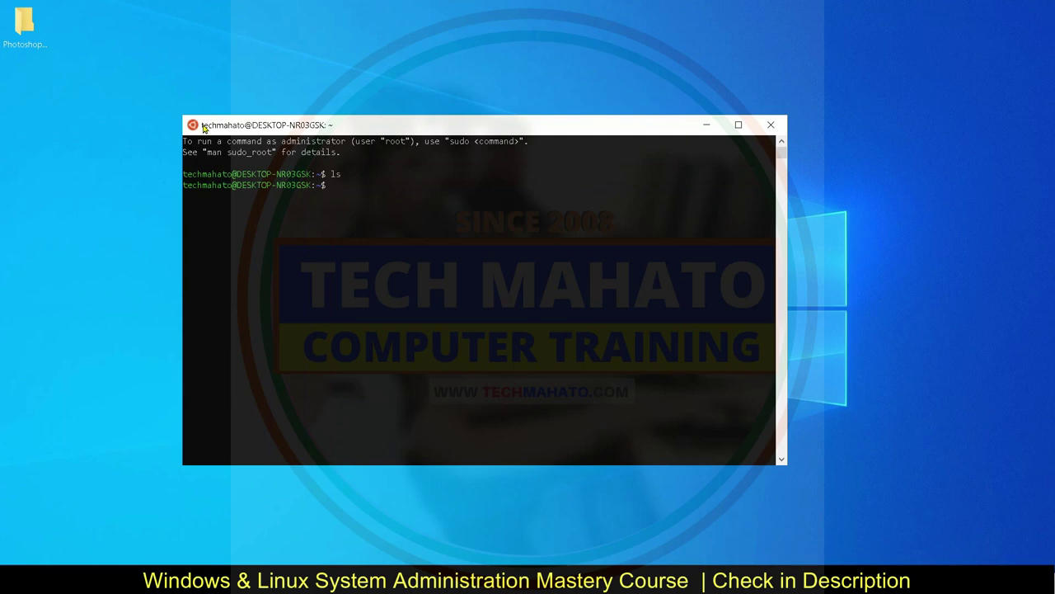
- Change to /mnt/, list the drive mounts, and compare with the C: and D: drives in Explorer
type("cd /mnt/")
key("Return")
type("ls")
key("Return")
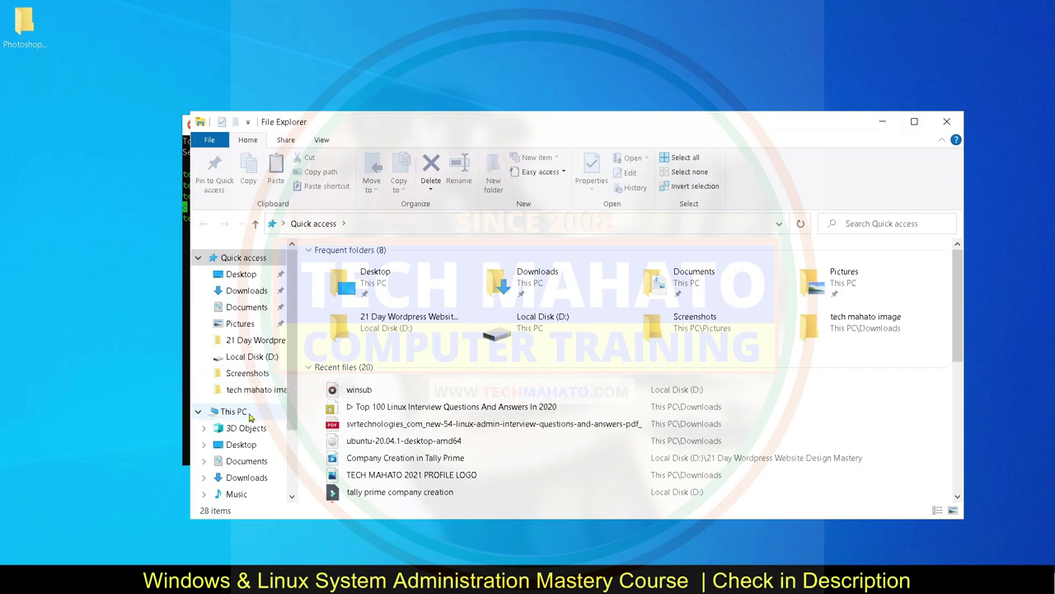
left_click(235, 411)
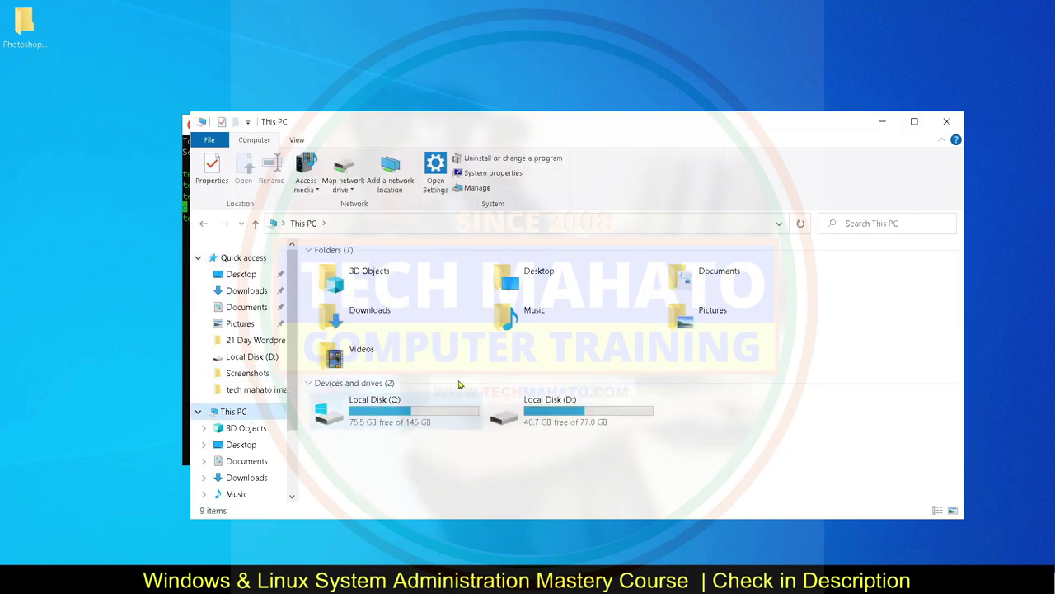
- Close Explorer, change into /mnt/d, list the D: drive files, and maximize the terminal
left_click(950, 124)
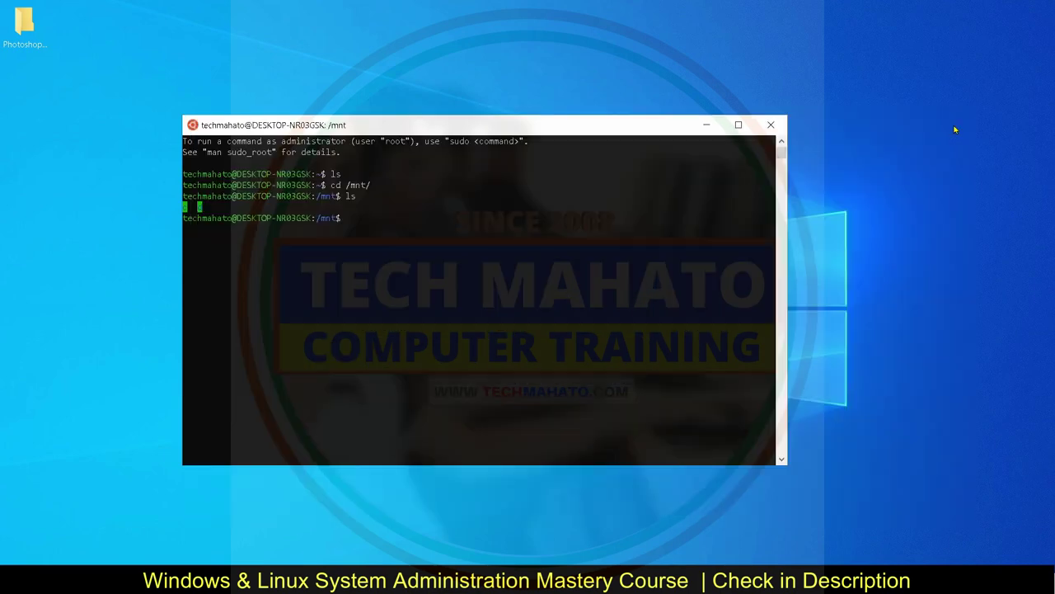
type("cd d")
key("Return")
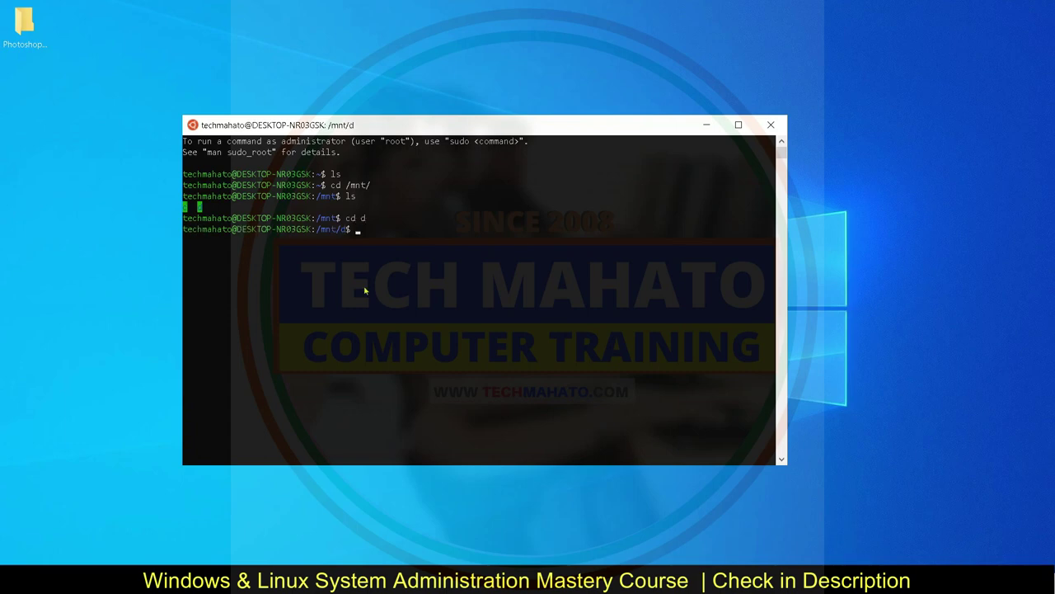
type("ls")
key("Return")
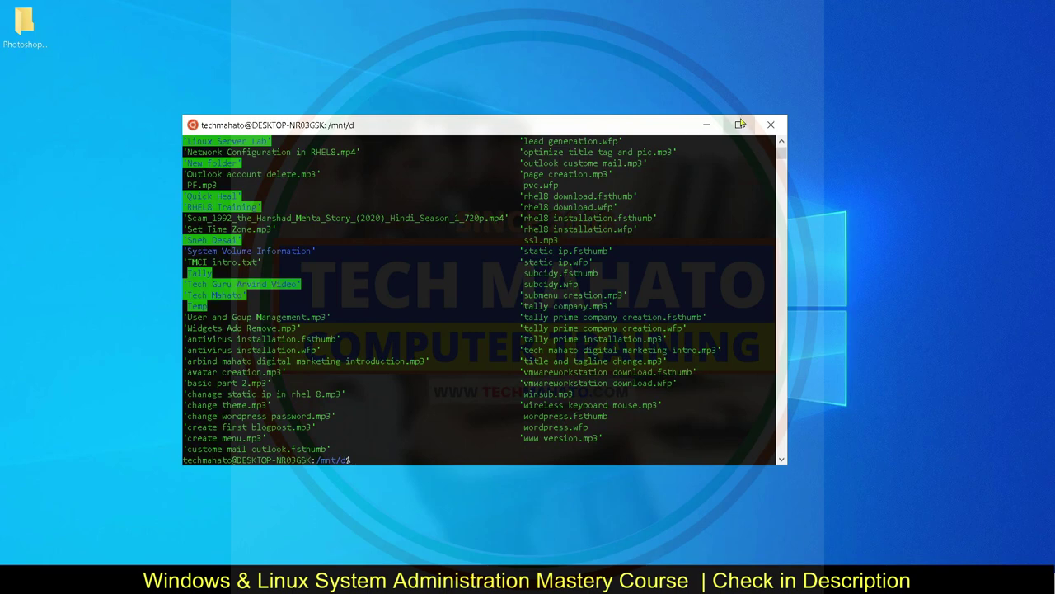
left_click(739, 125)
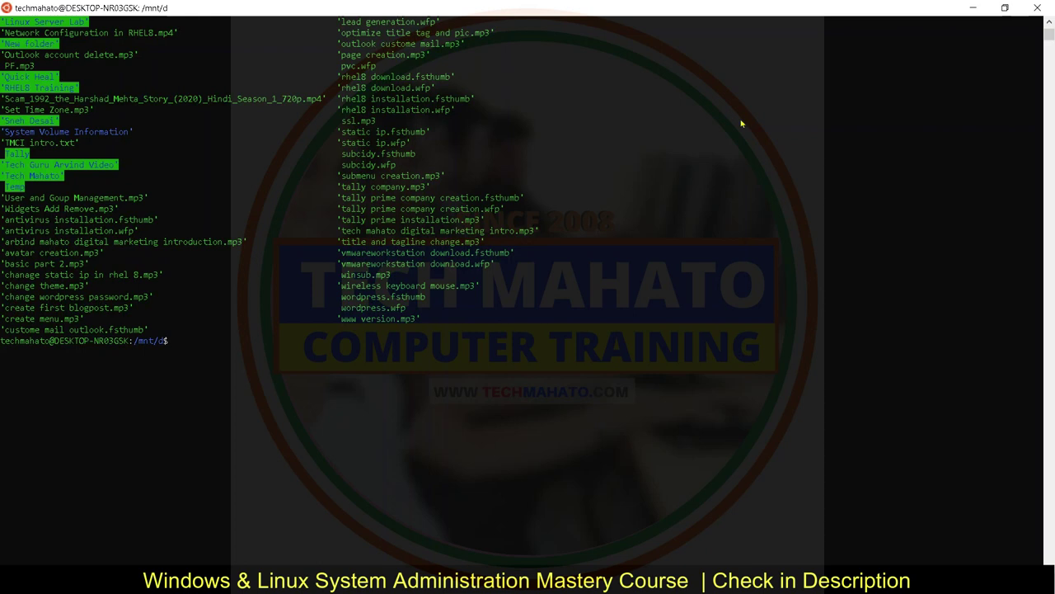
- Move from /mnt/d to /mnt/c, list the C: drive, and tab-complete cd Users/ to show its subfolders
type("cd ..")
key("Return")
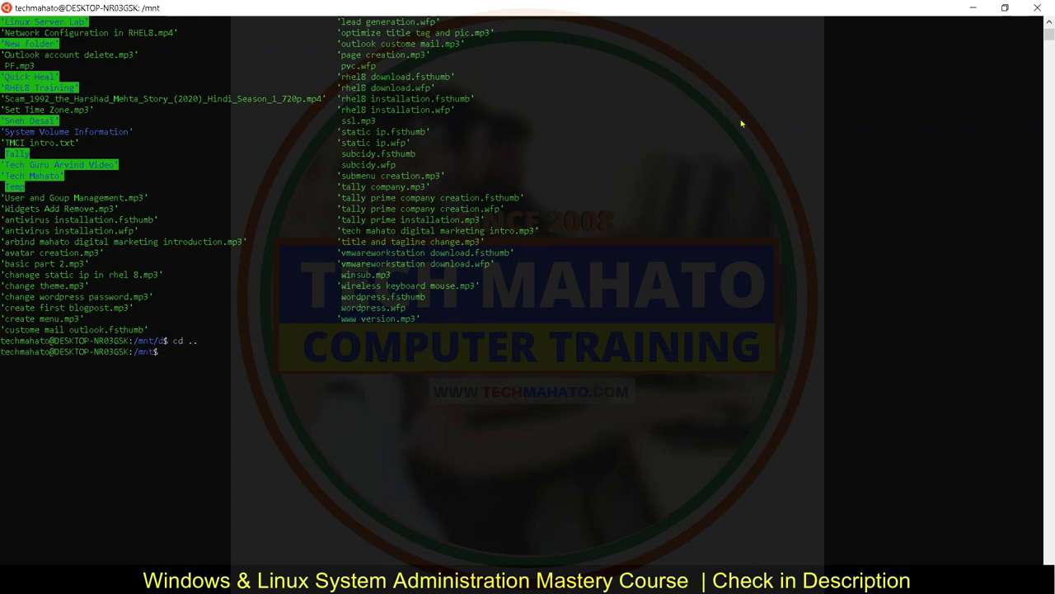
type("cd c")
key("Return")
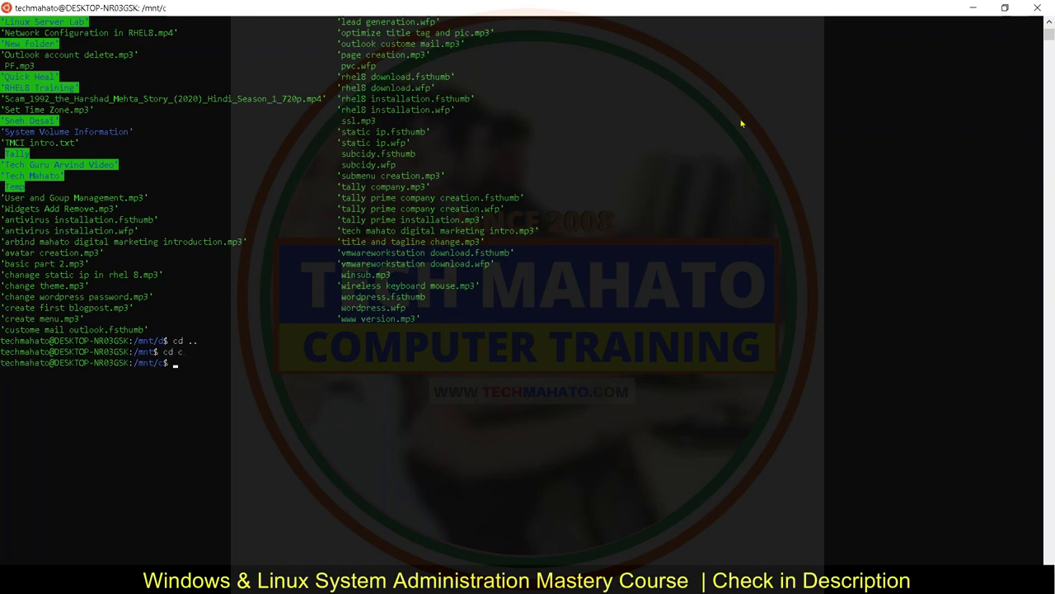
type("ls")
key("Return")
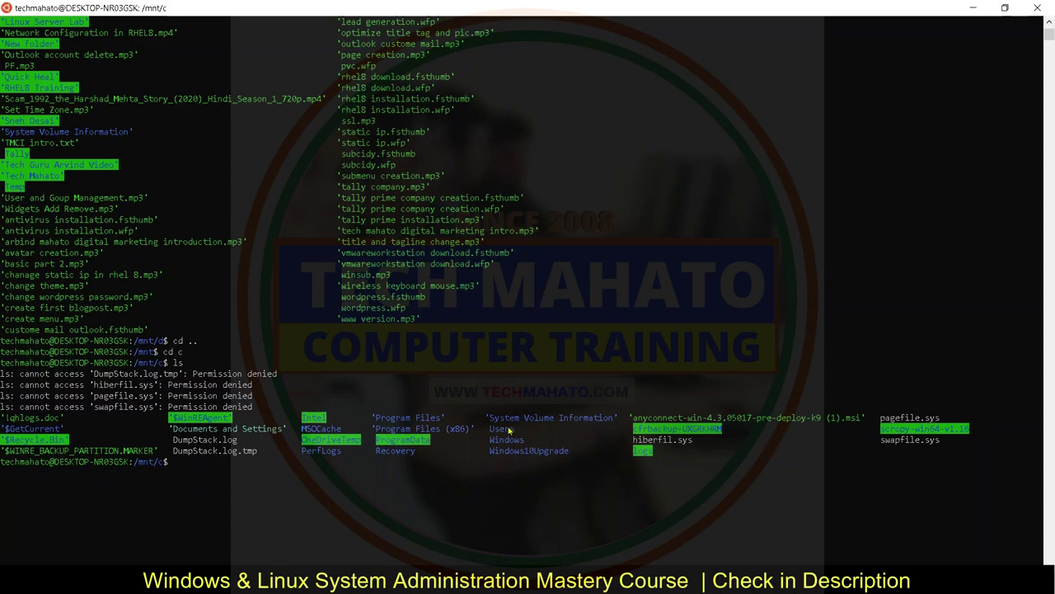
type("cd Us")
key("Tab")
key("Tab")
key("Tab")
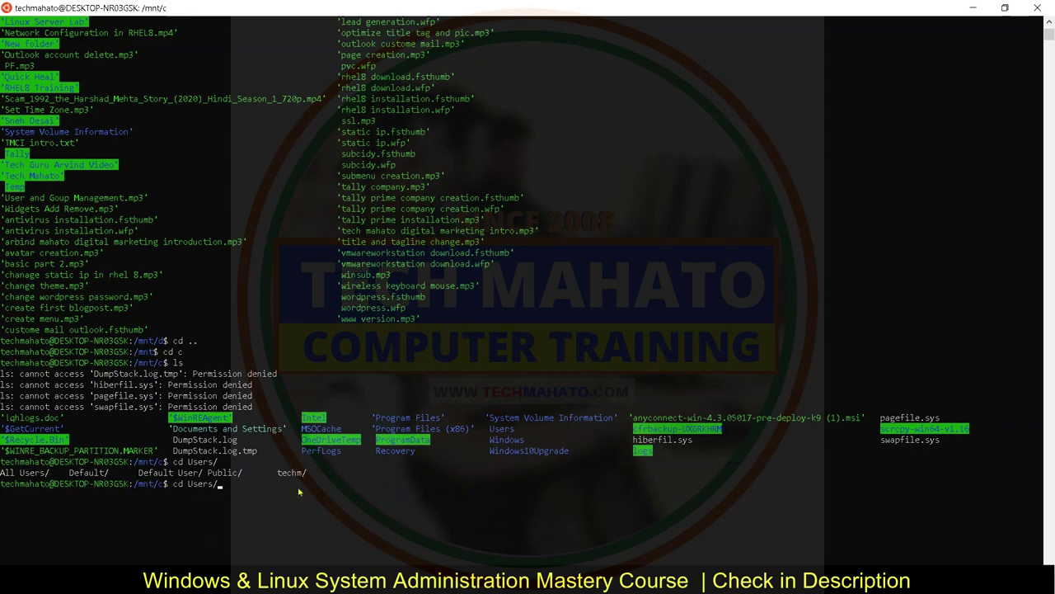
- Tab-complete and enter the Windows user's home folder, then list it with ls
type("te")
key("Tab")
key("Return")
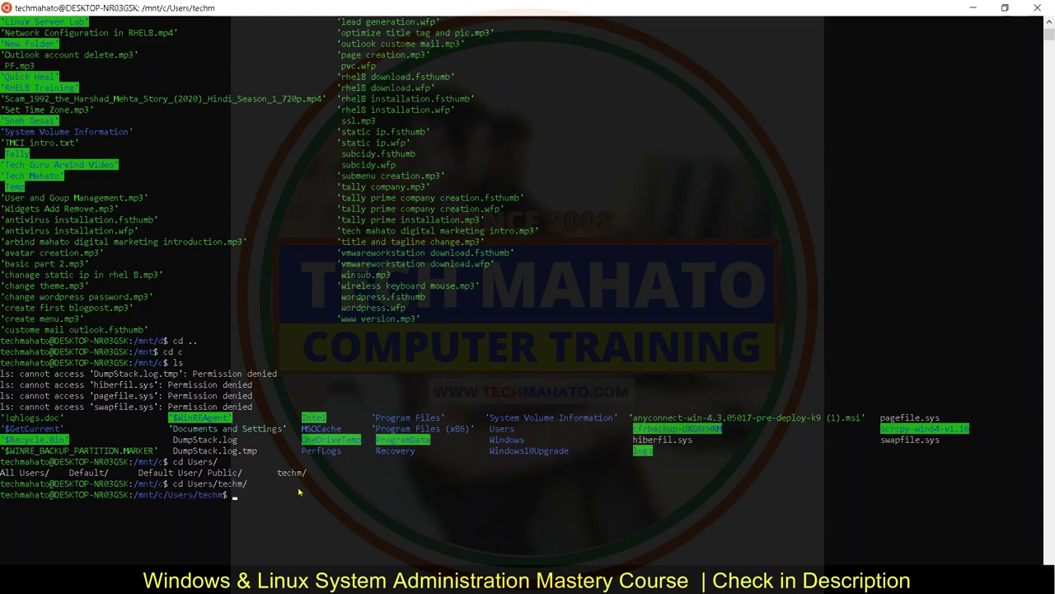
type("ls")
key("Return")
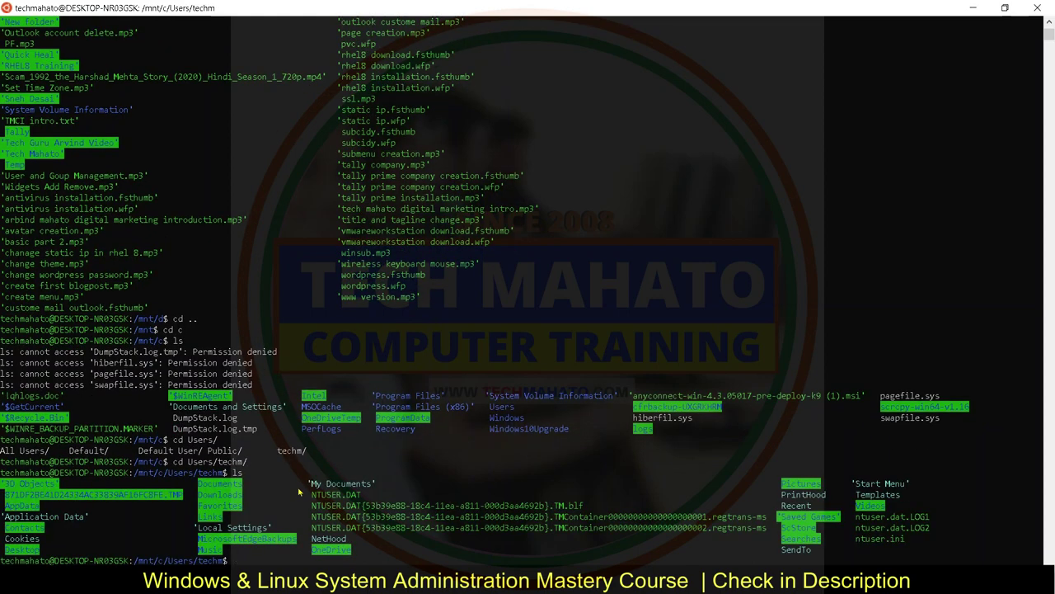
- Change into the Desktop folder with tab completion and list its contents
type("cd DE")
key("Tab")
type("P")
key("Tab")
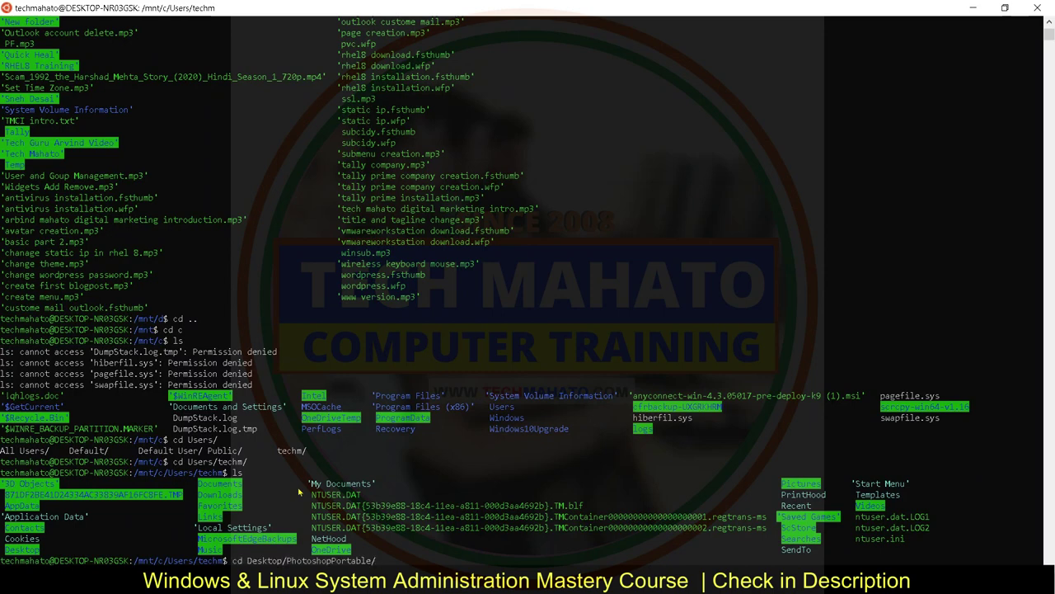
key("BackSpace")
key("BackSpace")
key("BackSpace")
key("BackSpace")
key("BackSpace")
key("BackSpace")
key("BackSpace")
key("BackSpace")
key("BackSpace")
key("BackSpace")
key("BackSpace")
key("BackSpace")
key("BackSpace")
key("BackSpace")
key("BackSpace")
key("BackSpace")
key("BackSpace")
key("Return")
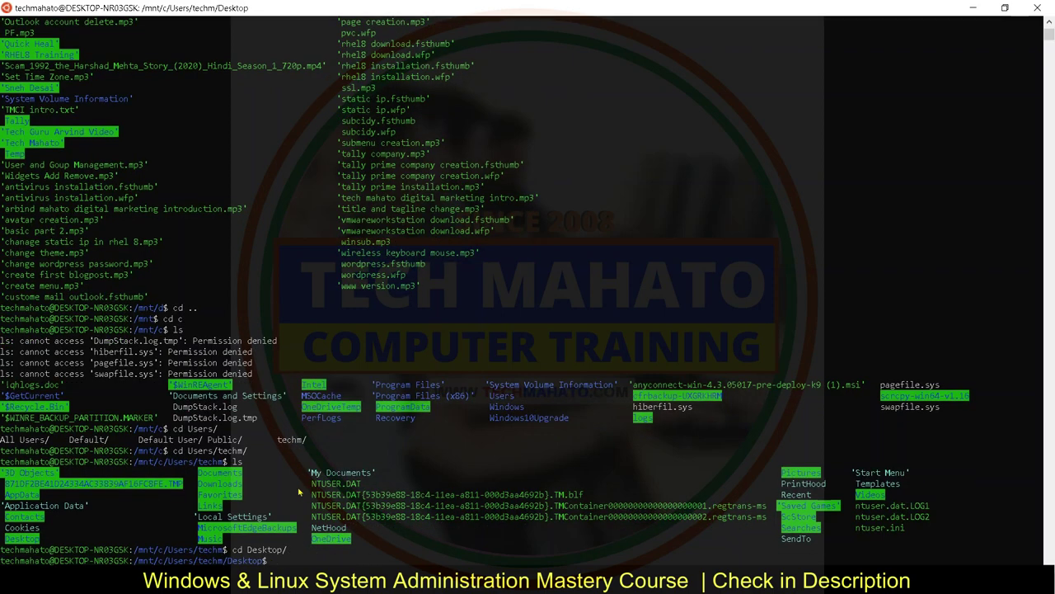
type("ls")
key("Return")
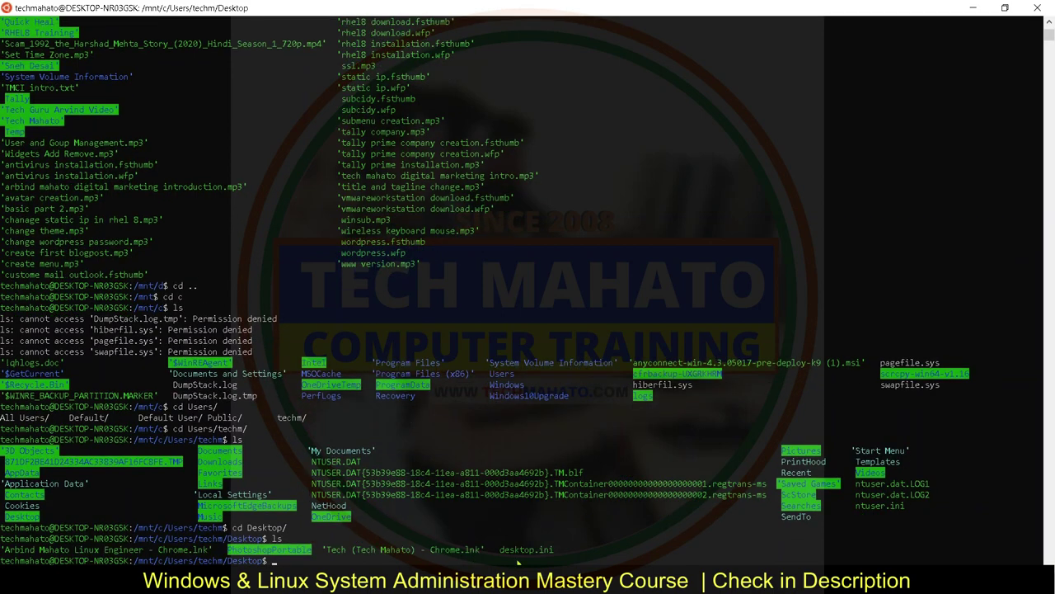
- Set the console font size to 24 in Properties, then clear the screen with Ctrl+L
right_click(177, 7)
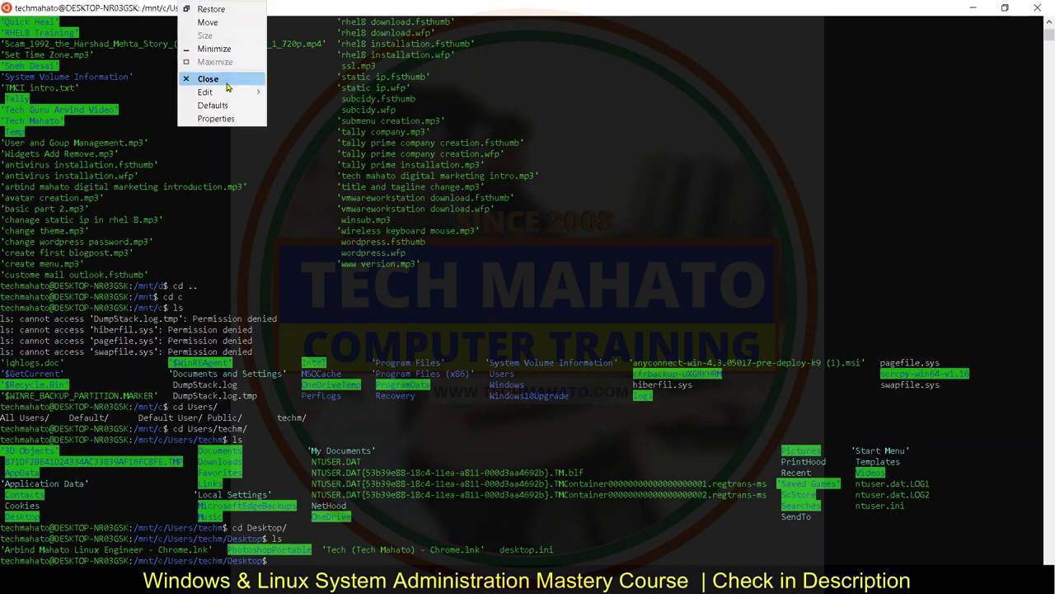
left_click(232, 120)
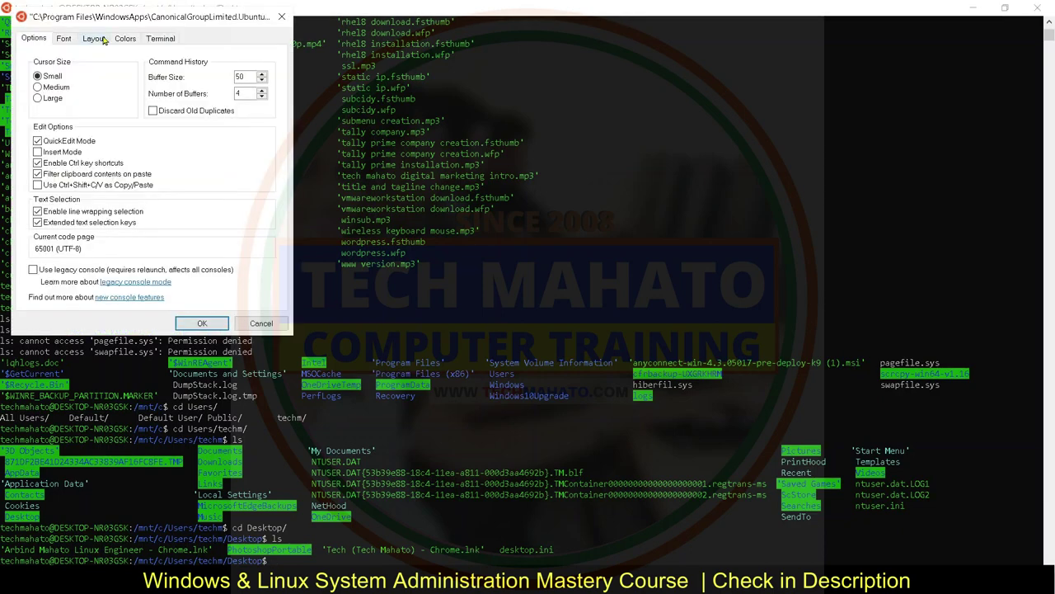
left_click(65, 39)
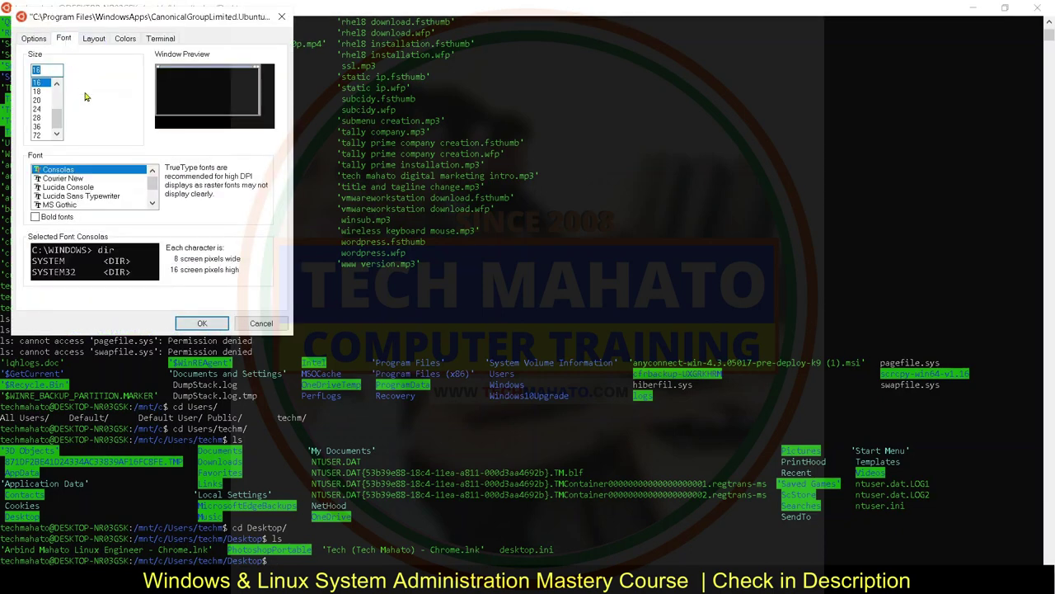
left_click(37, 109)
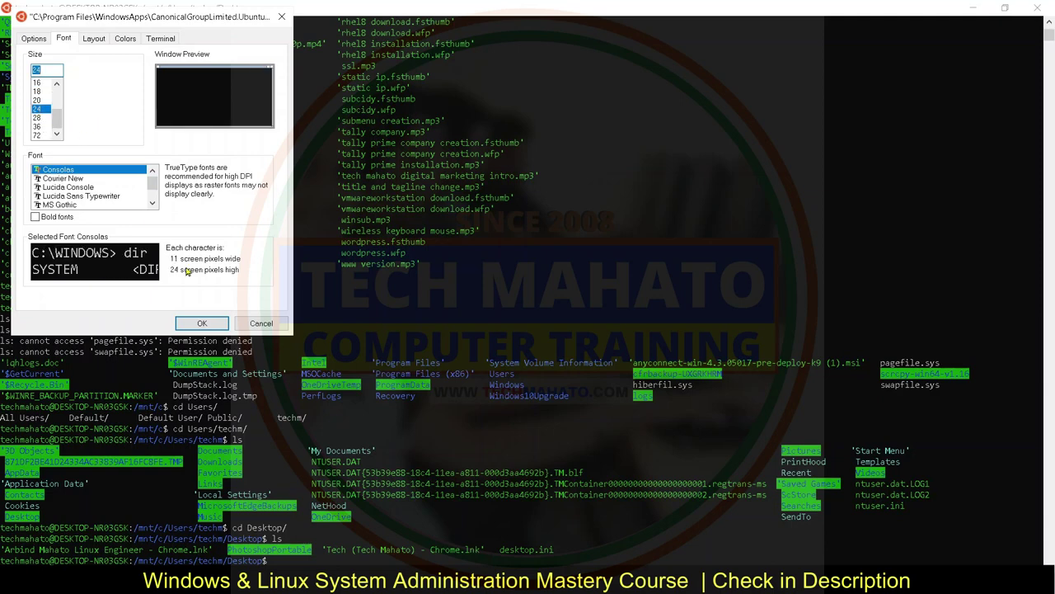
left_click(201, 324)
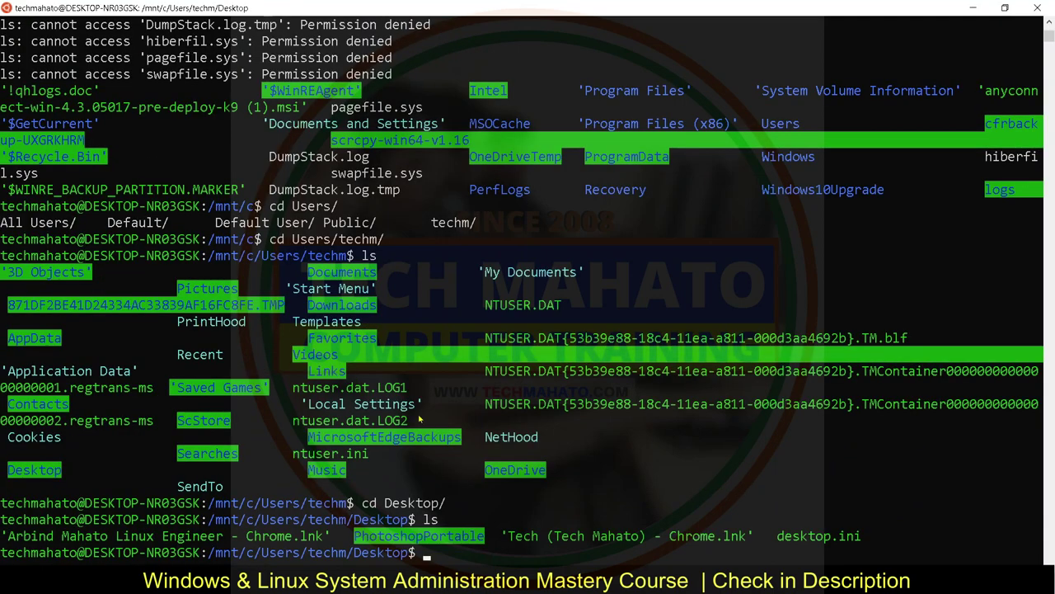
key("ctrl+l")
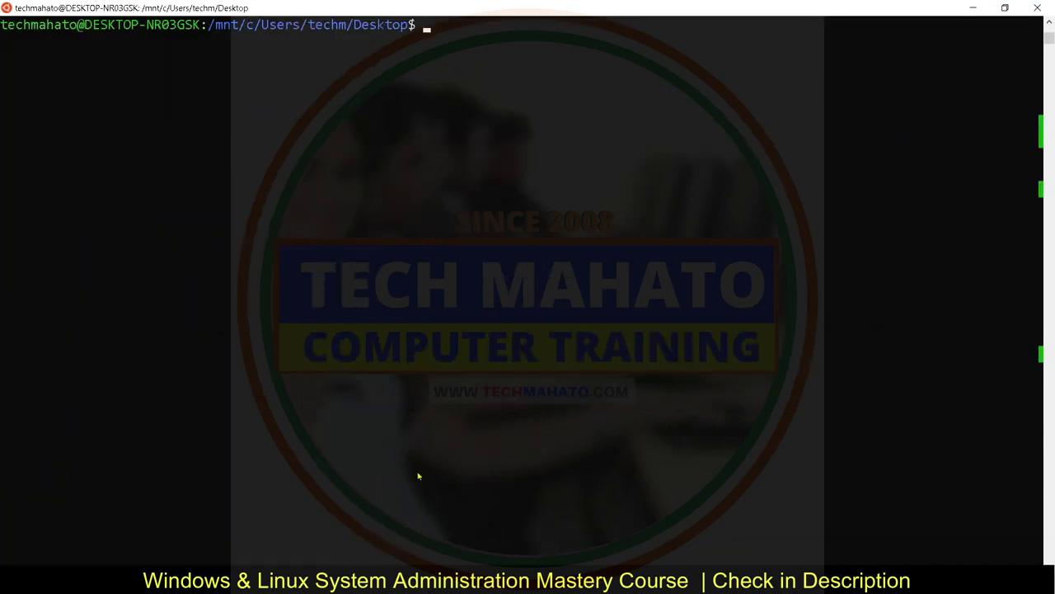